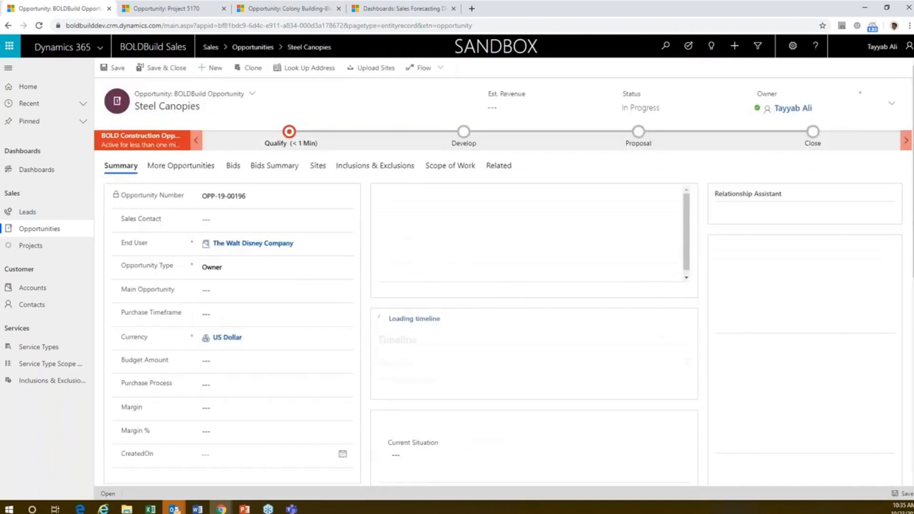
Step: Set the opportunity's sales contact to the existing contact found by first name and dismiss the service type alert
click(257, 220)
text(joe)
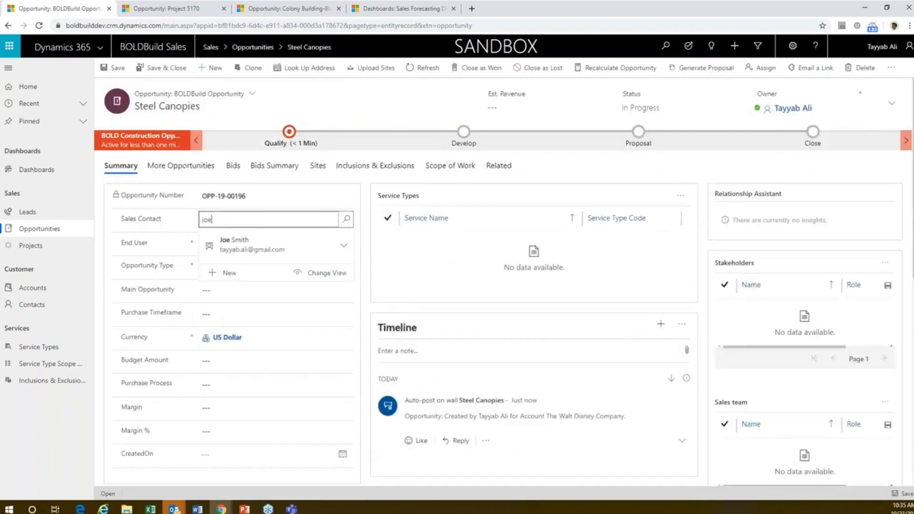
click(256, 242)
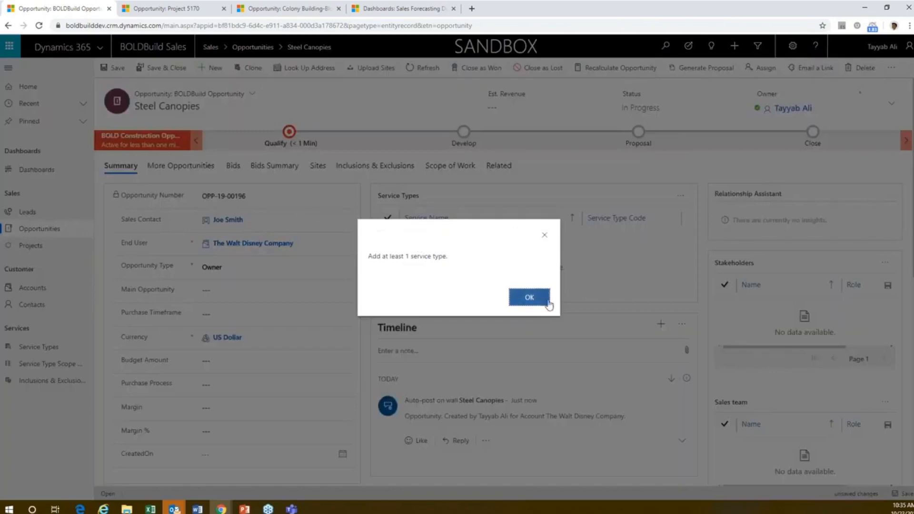
click(545, 302)
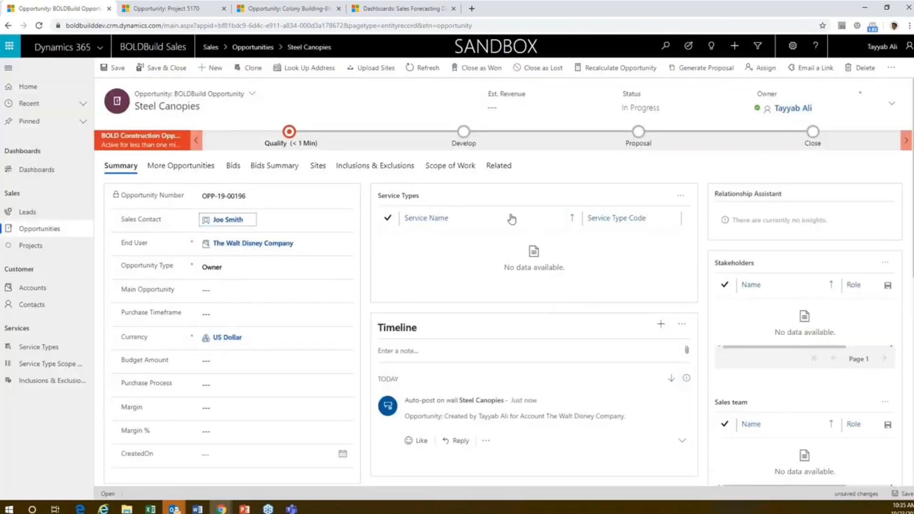
Step: Add the existing Structural service type to the Steel Canopies opportunity
click(680, 195)
click(703, 222)
click(773, 113)
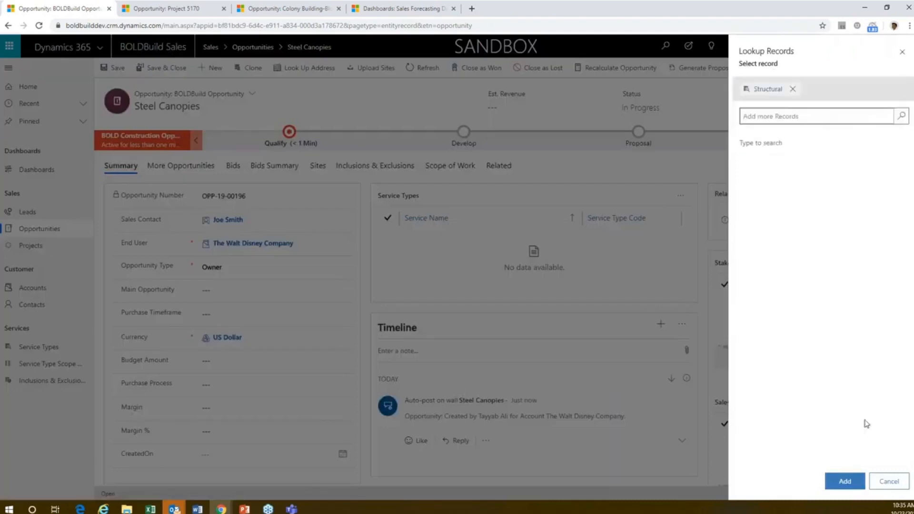
click(852, 481)
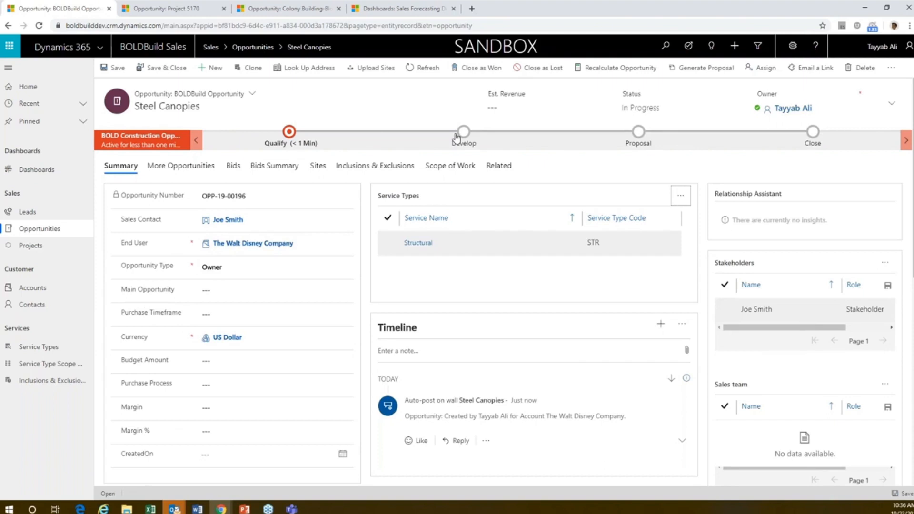
Step: Enter "Interested in Fabric and Steel Canopies in SD" as the Qualify stage's capture summary and advance the opportunity to Develop
click(289, 141)
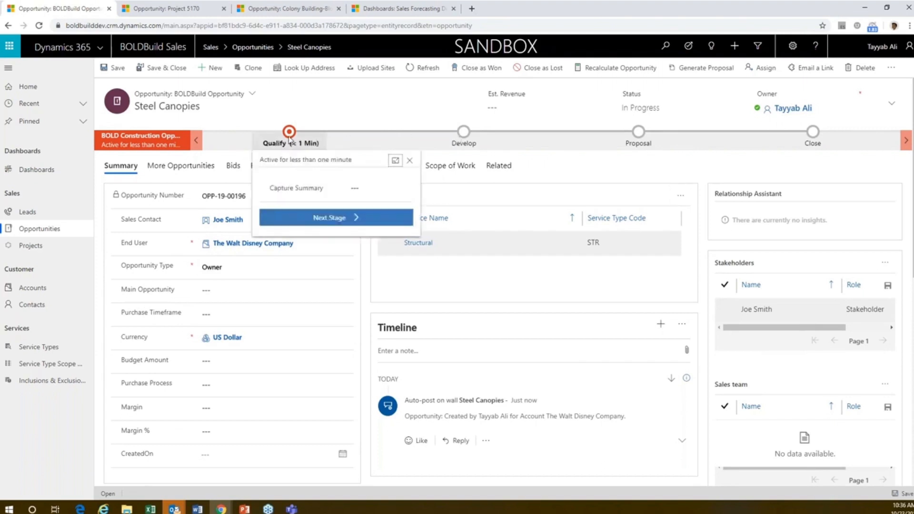
click(372, 189)
text(Intere)
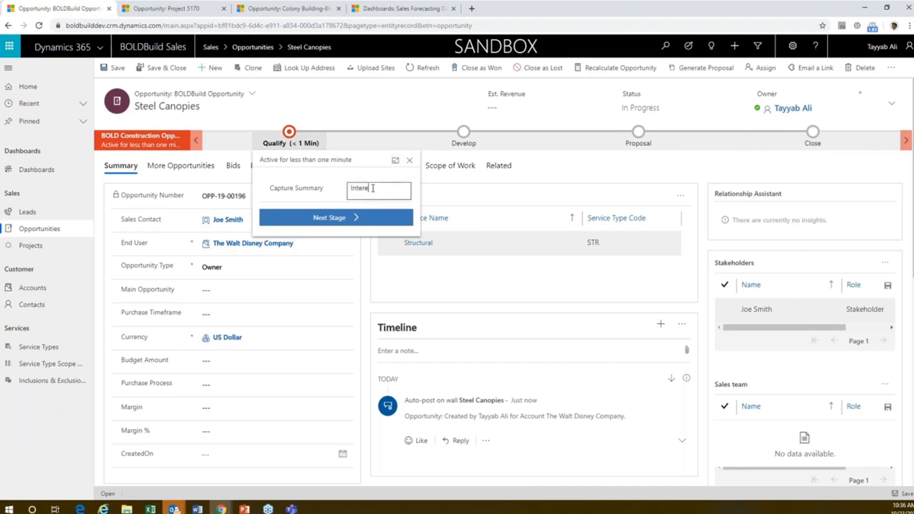
text(sted in Fabric and Steel)
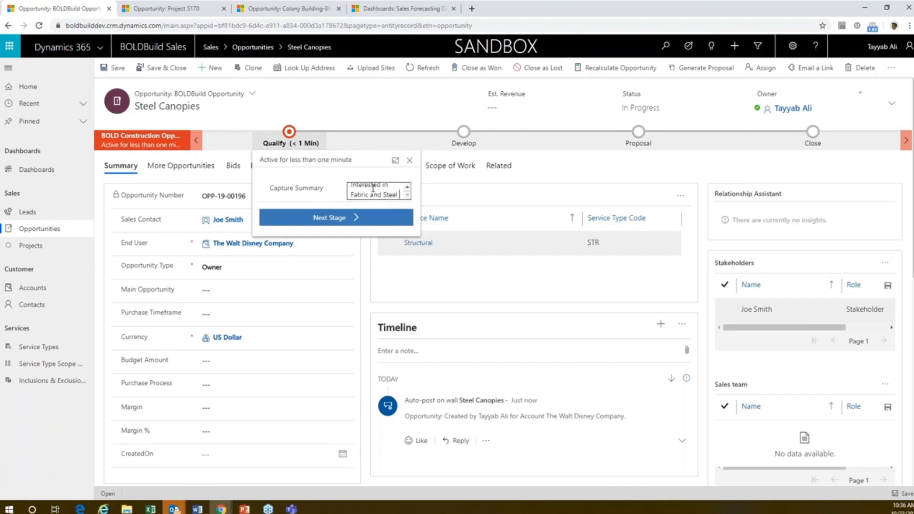
text( Canpo)
text(ies in SD)
click(323, 222)
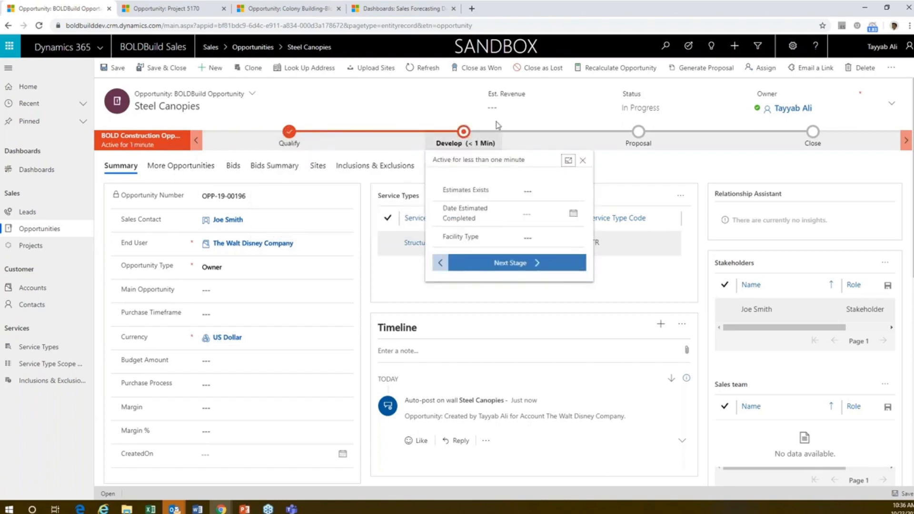
click(455, 114)
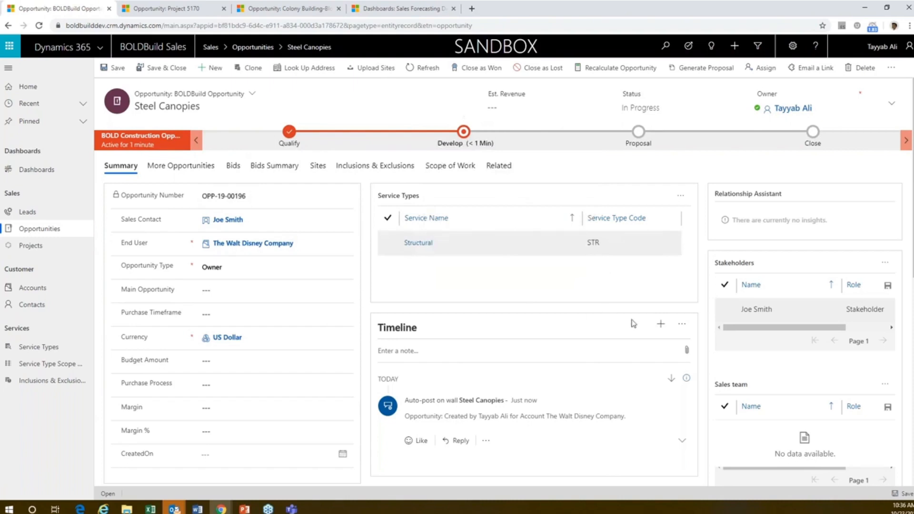
click(681, 325)
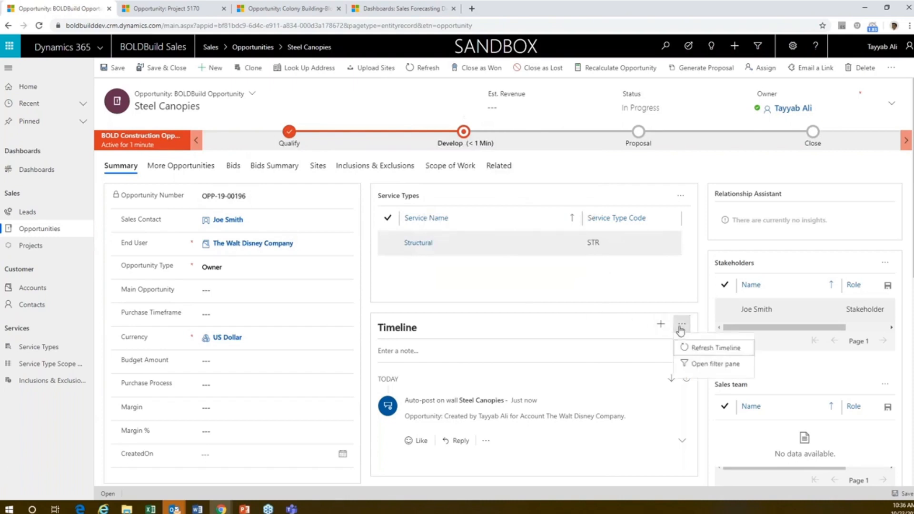
click(662, 324)
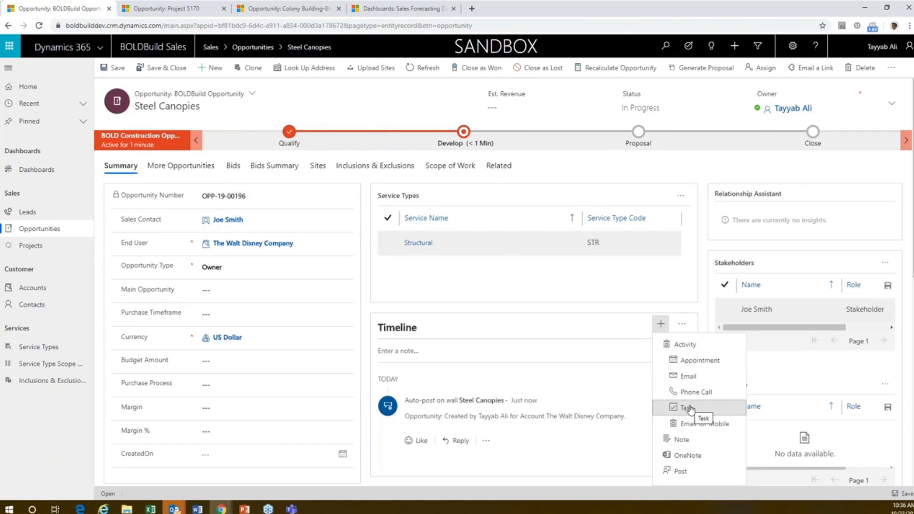
click(587, 164)
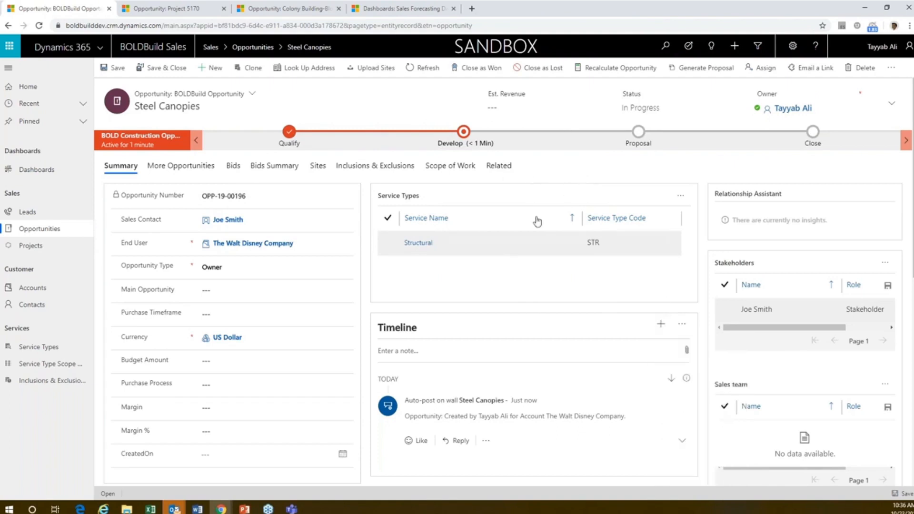
Step: Add the existing sites San Diego Disney land parking site 1 and Site 2 to the opportunity
click(317, 166)
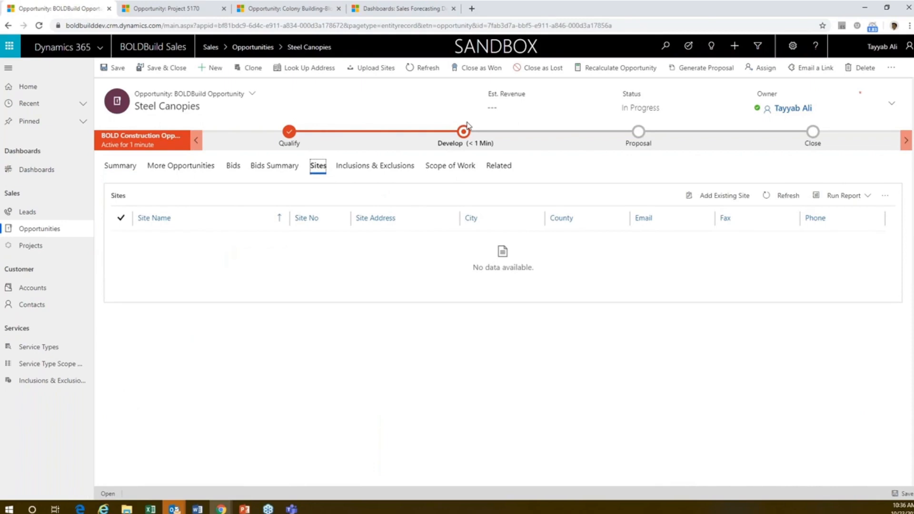
click(724, 195)
click(812, 130)
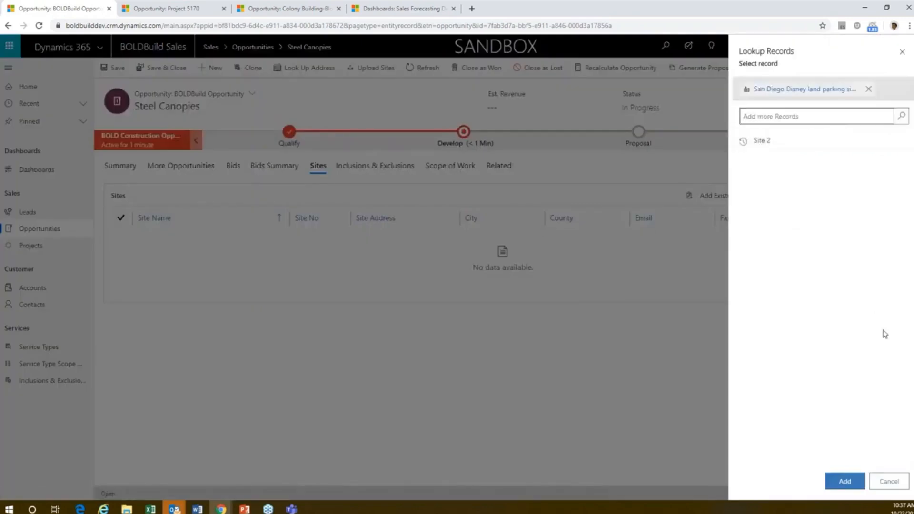
click(844, 481)
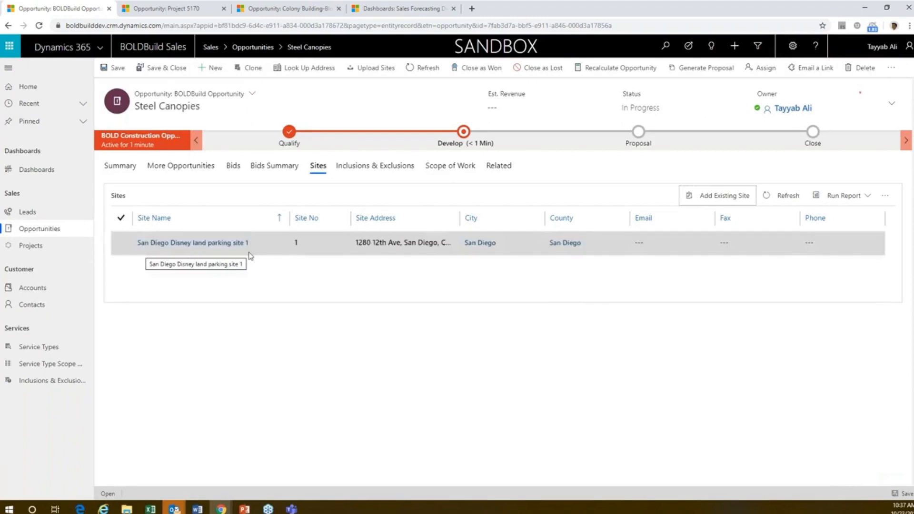
click(741, 196)
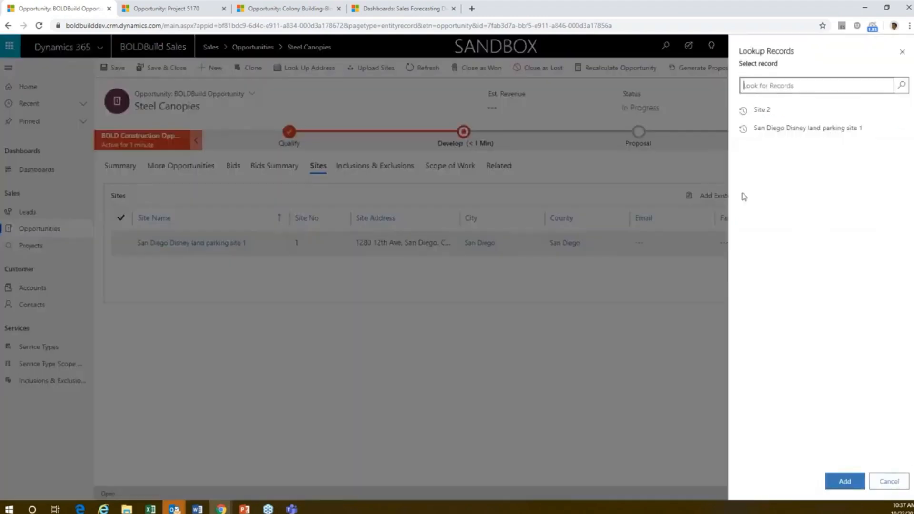
click(760, 108)
click(845, 482)
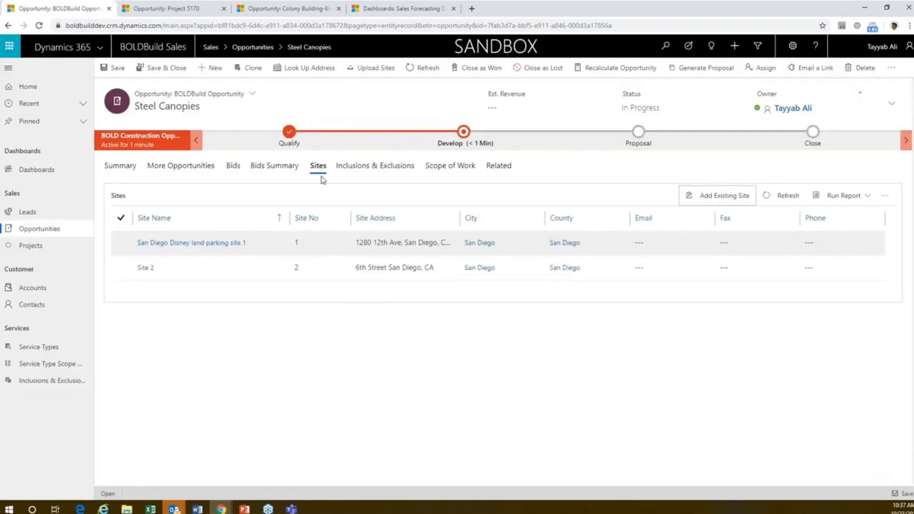
Step: Start a new bid for the Steel Canopies opportunity
click(236, 166)
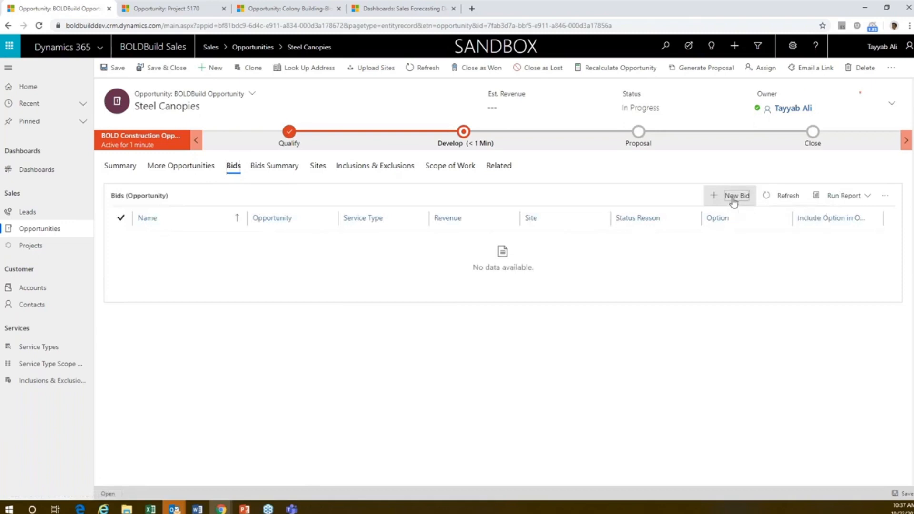
click(733, 200)
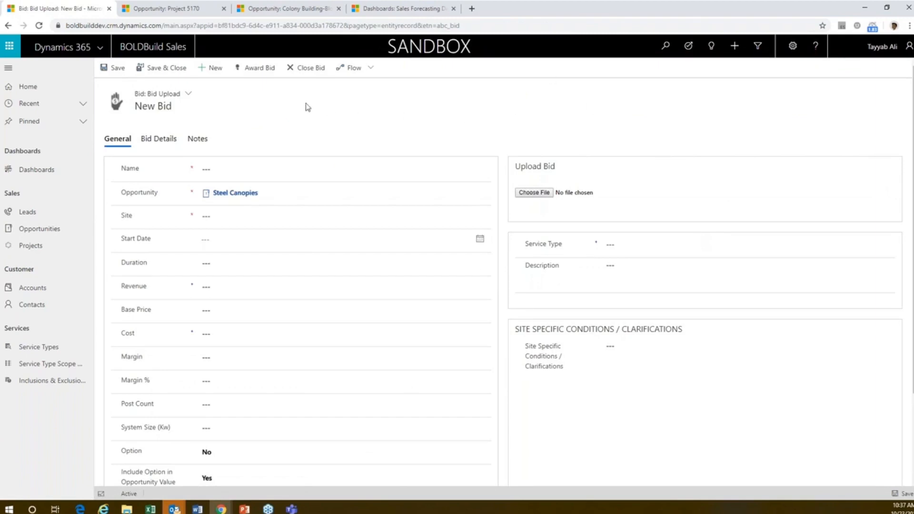
Step: Switch the new bid to the Bid form and return it to the Bid Upload form
click(223, 216)
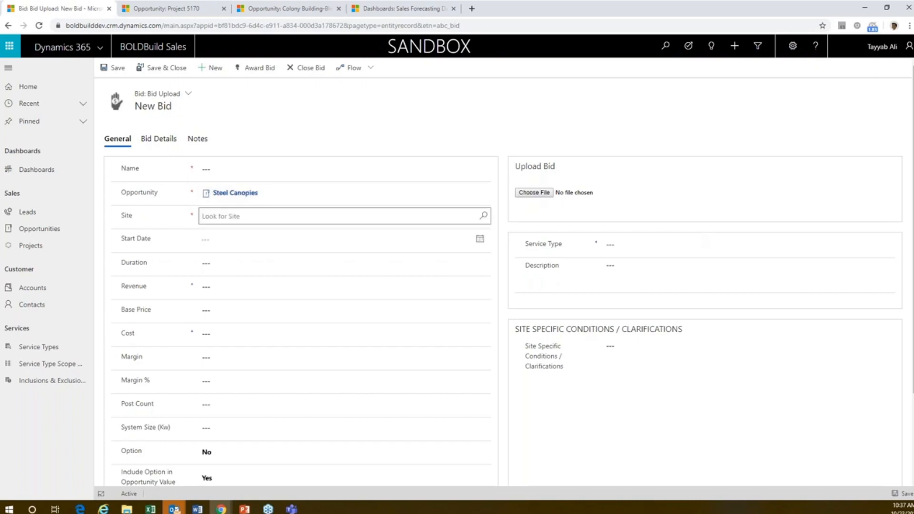
click(189, 94)
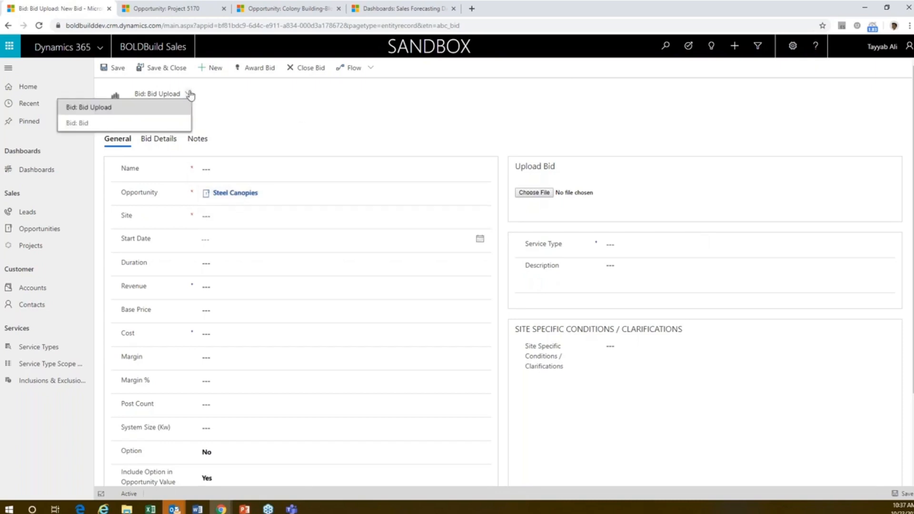
click(100, 122)
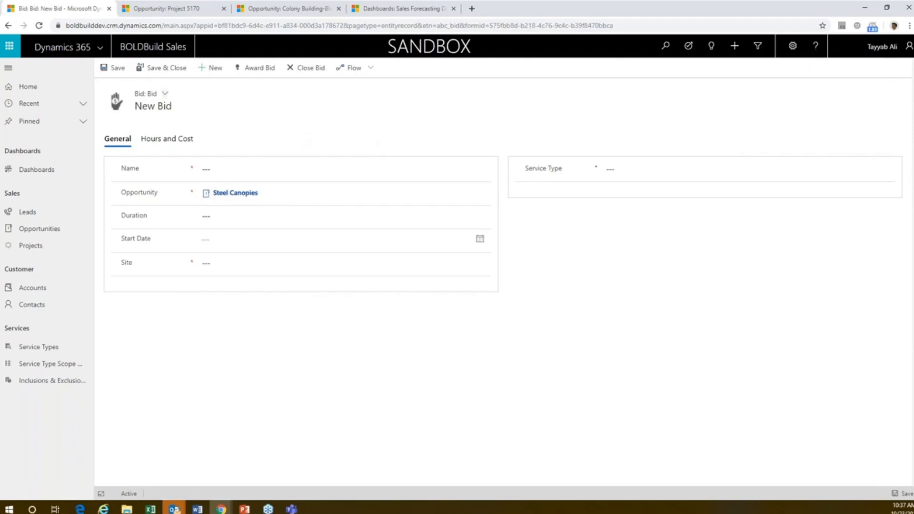
click(151, 94)
click(62, 108)
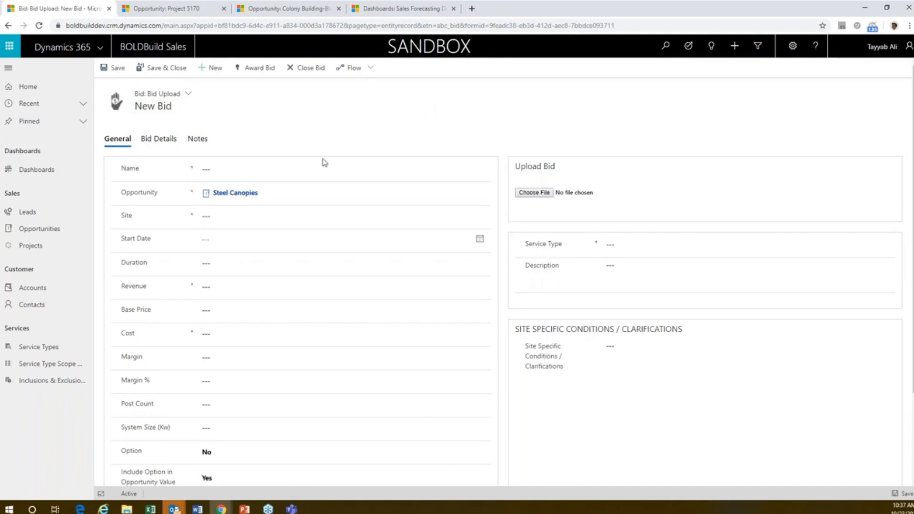
Step: Set the new bid's site to San Diego Disney land parking site 1 and its service type to Structural
click(313, 216)
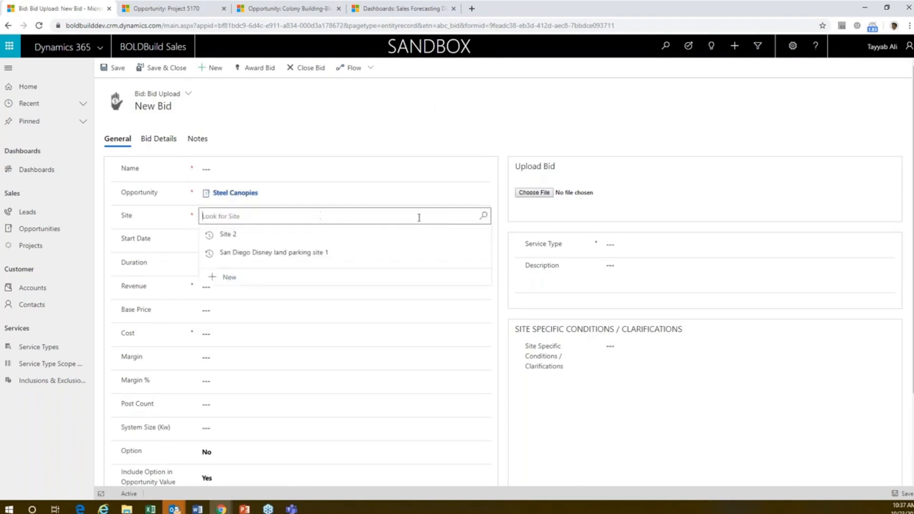
click(376, 252)
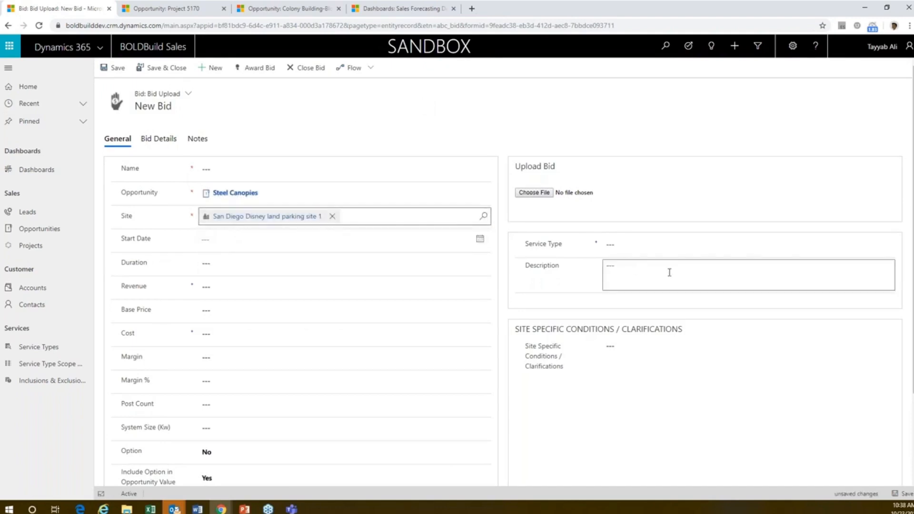
click(679, 245)
click(654, 263)
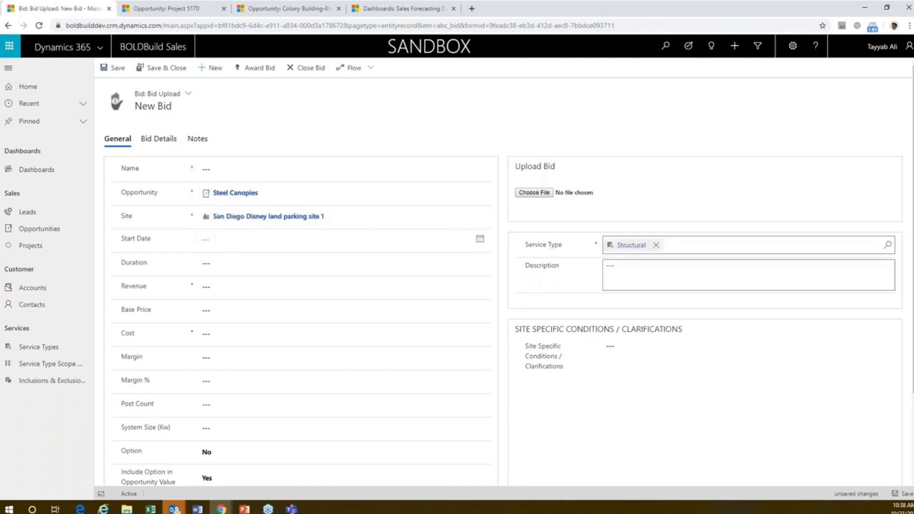
Step: Upload Structural.xlsm from the Desktop as the bid file and acknowledge the creation message
click(532, 193)
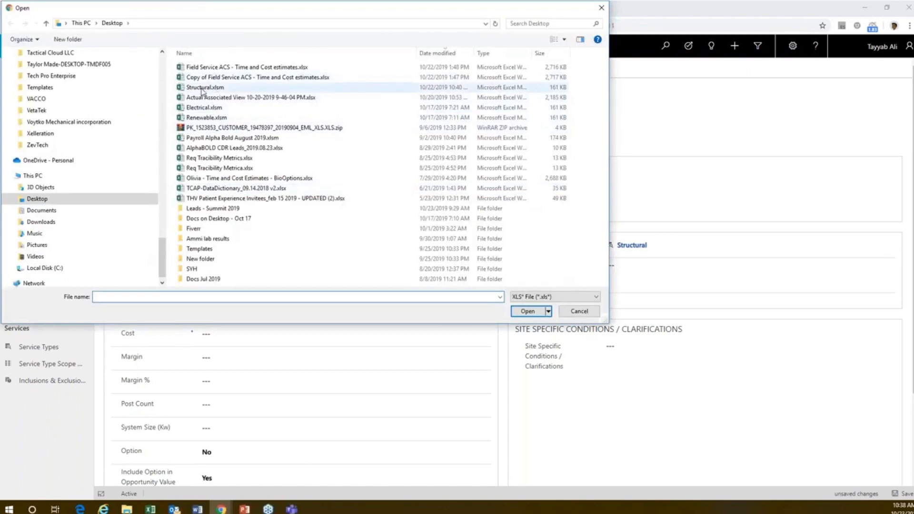
double_click(202, 89)
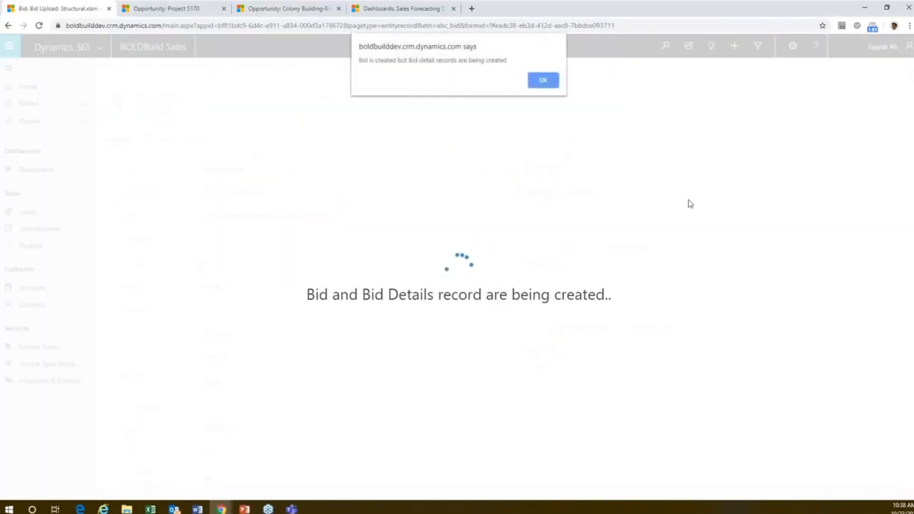
click(543, 82)
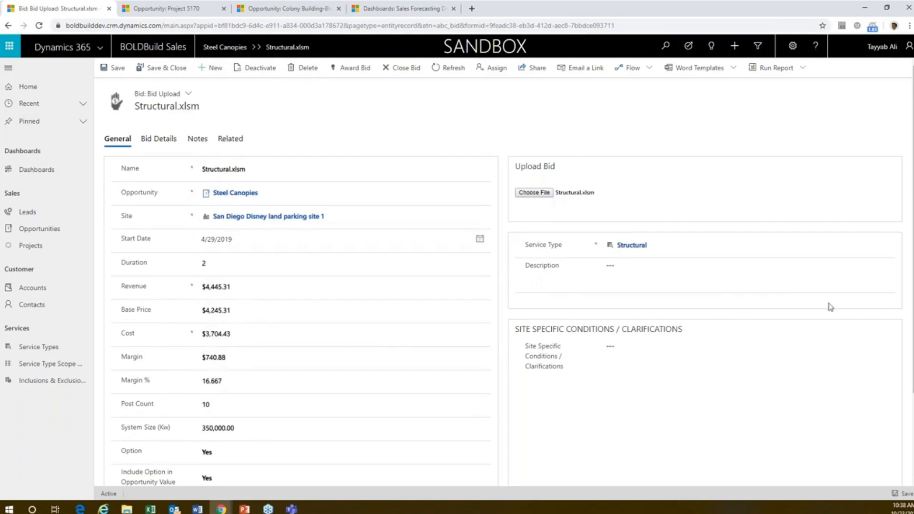
Step: Review the bid's cost totals, detail lines and add-ons under Bid Details
click(170, 142)
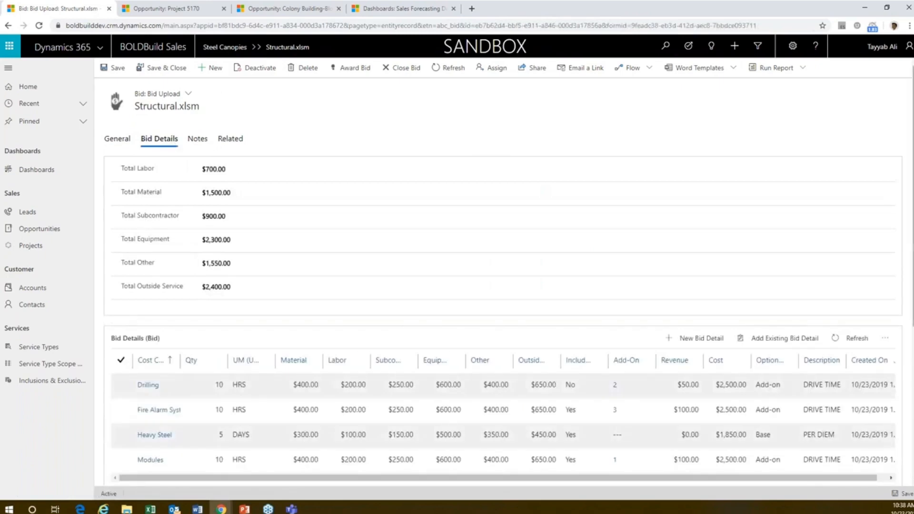
scroll(503, 309, down, 5)
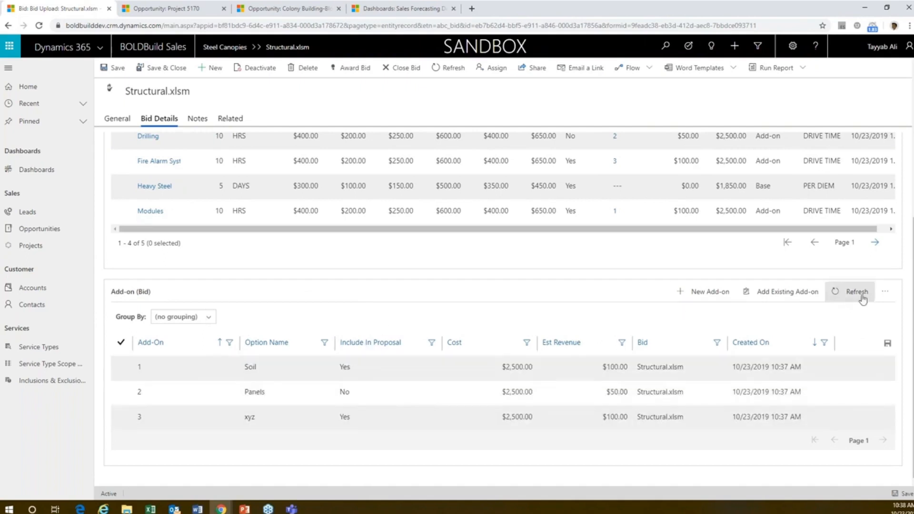
scroll(887, 142, up, 4)
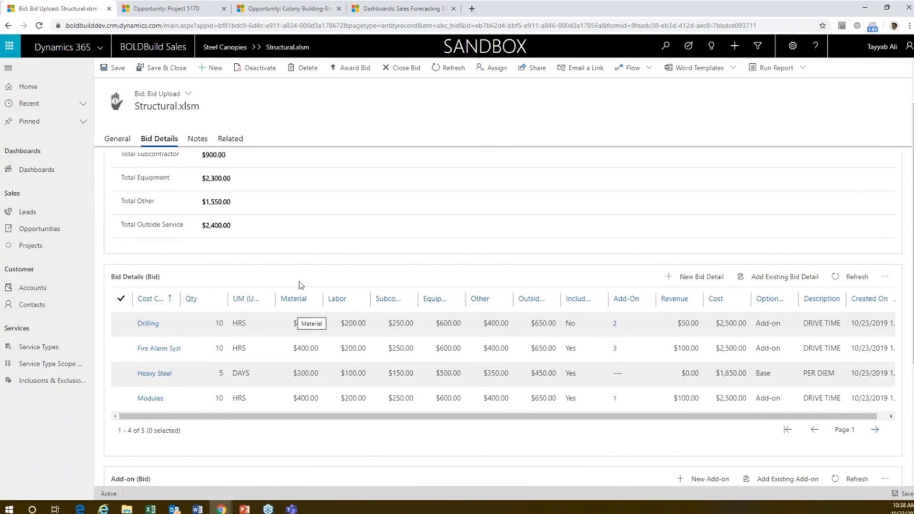
scroll(396, 157, up, 1)
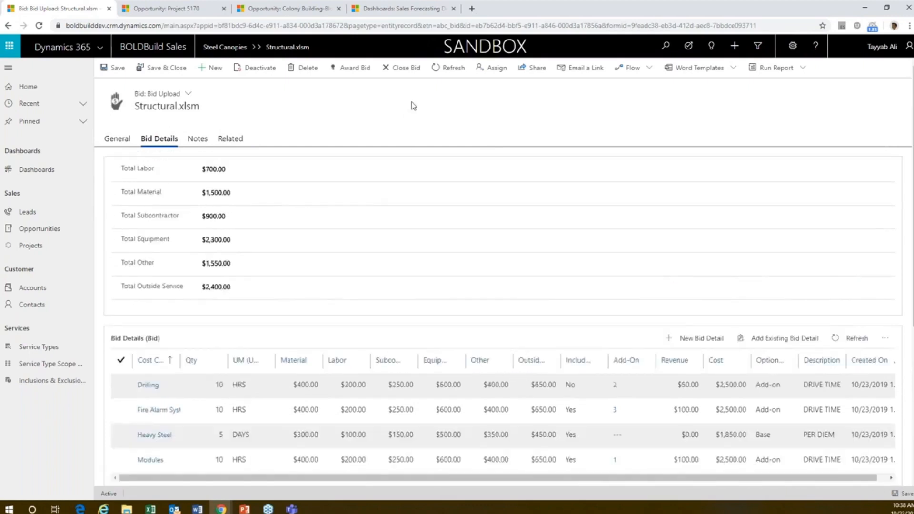
Step: Open the Structural.xlsm attachment from the bid's notes in Excel and view its Estimate sheet
click(195, 142)
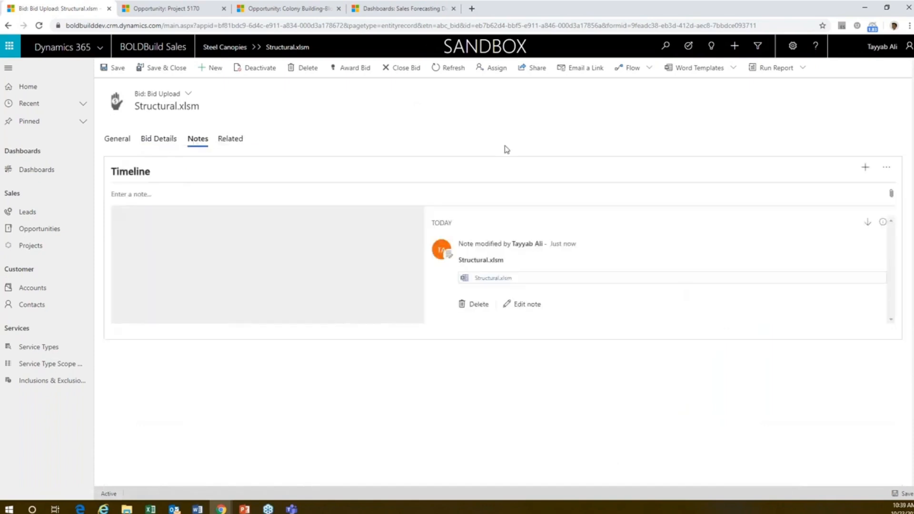
click(482, 279)
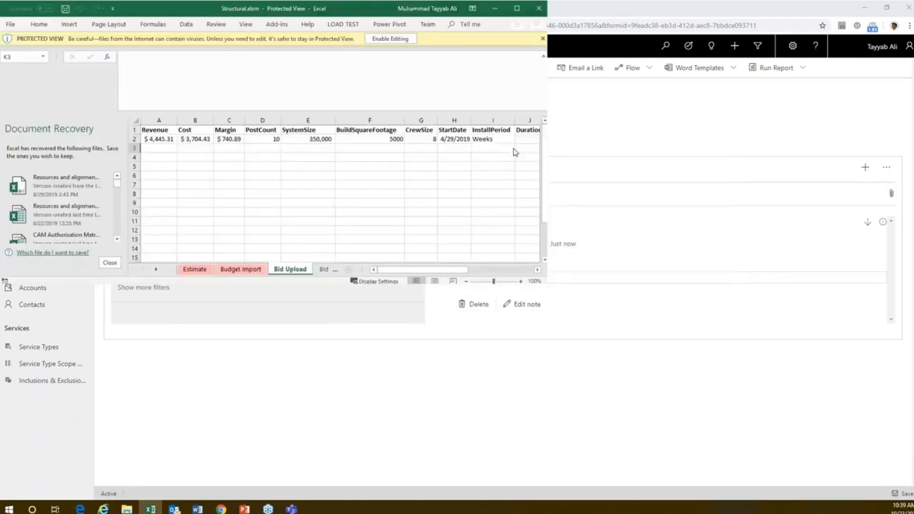
click(195, 483)
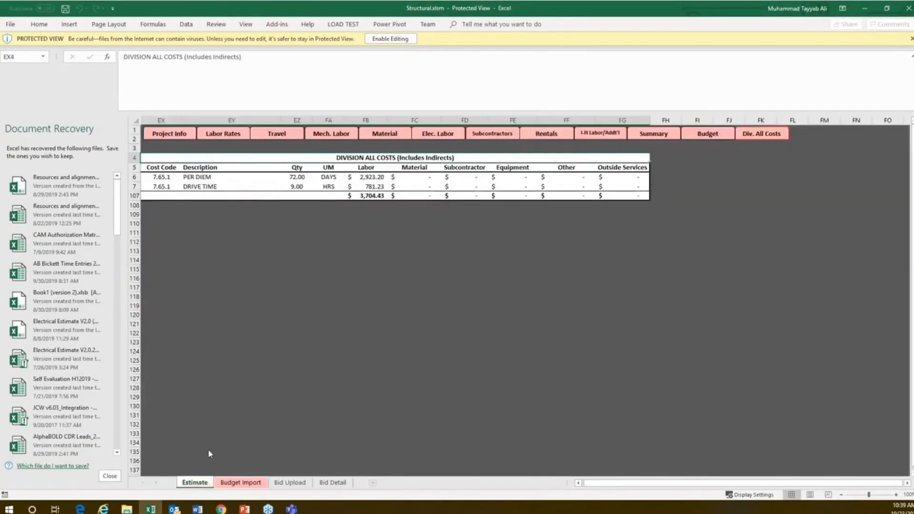
Step: Try the Estimate sheet's section navigation, including Mech. Labor, and enable editing of the protected workbook
click(221, 137)
click(274, 137)
click(317, 136)
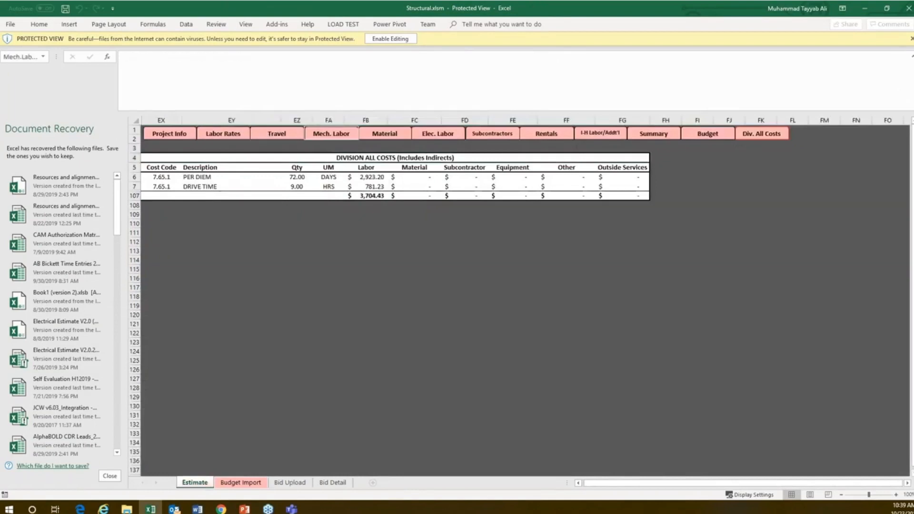
click(390, 39)
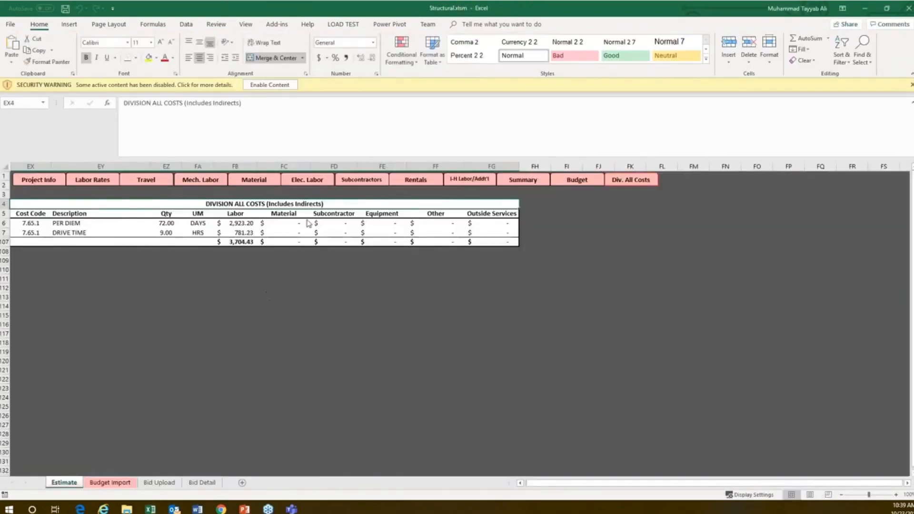
Step: Try the Elec. Labor and Subcontractors section links on the Estimate sheet and view the Bid Upload sheet
click(315, 180)
click(461, 282)
click(374, 186)
click(462, 281)
click(159, 482)
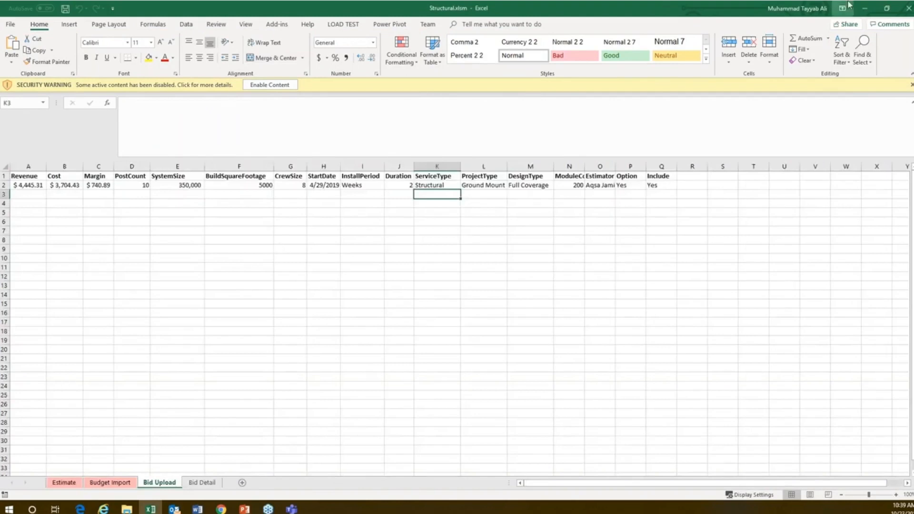
Step: Switch back to the bid in Dynamics 365 and open its parent Steel Canopies opportunity from the general details
click(865, 8)
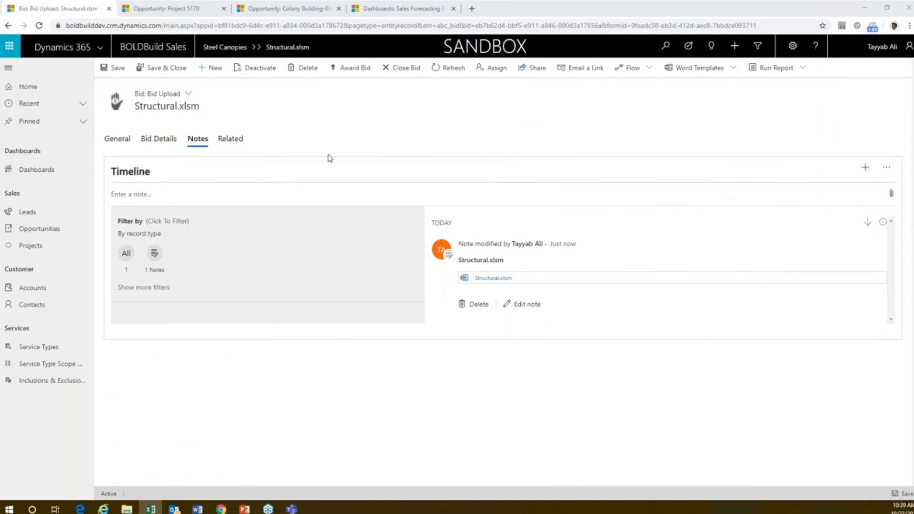
click(119, 138)
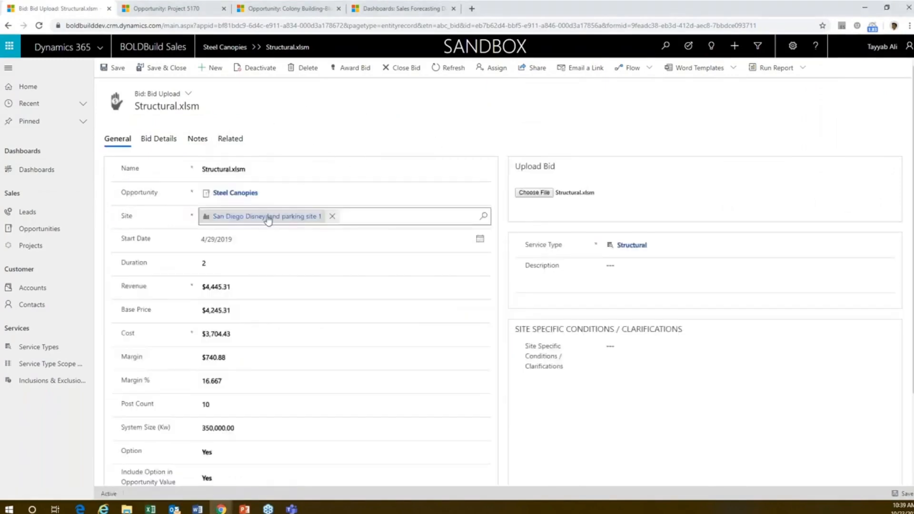
click(245, 193)
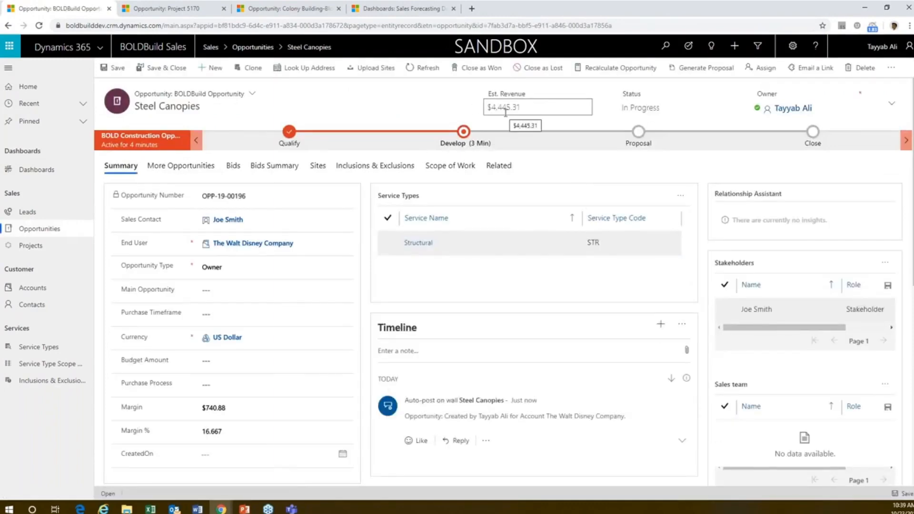
Step: In the Develop stage, set Estimates Exists to Complete, Date Estimated Completed to 10/23/2019 and Facility Type to New, and advance to Proposal
click(466, 143)
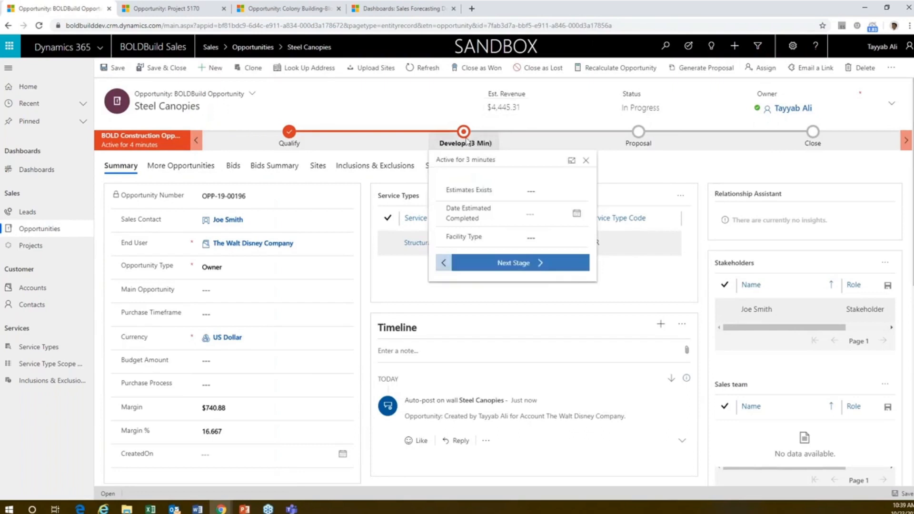
click(533, 189)
click(545, 224)
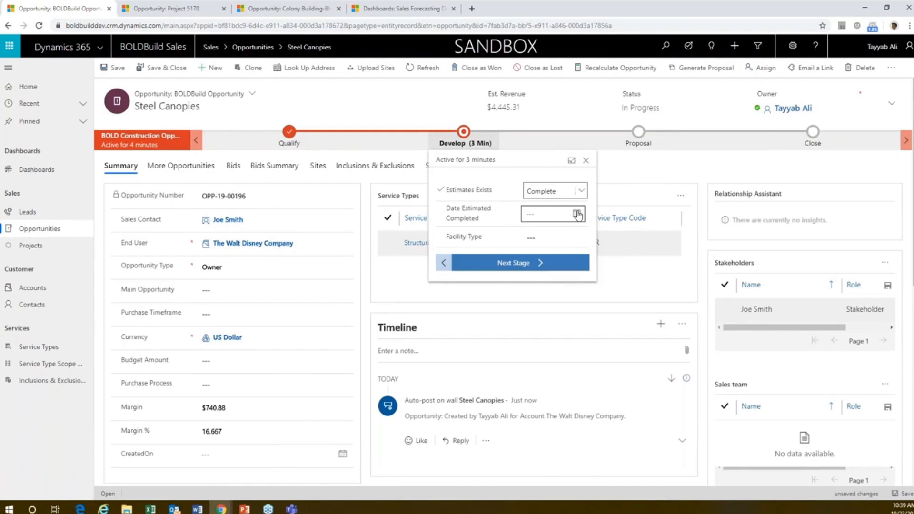
click(577, 214)
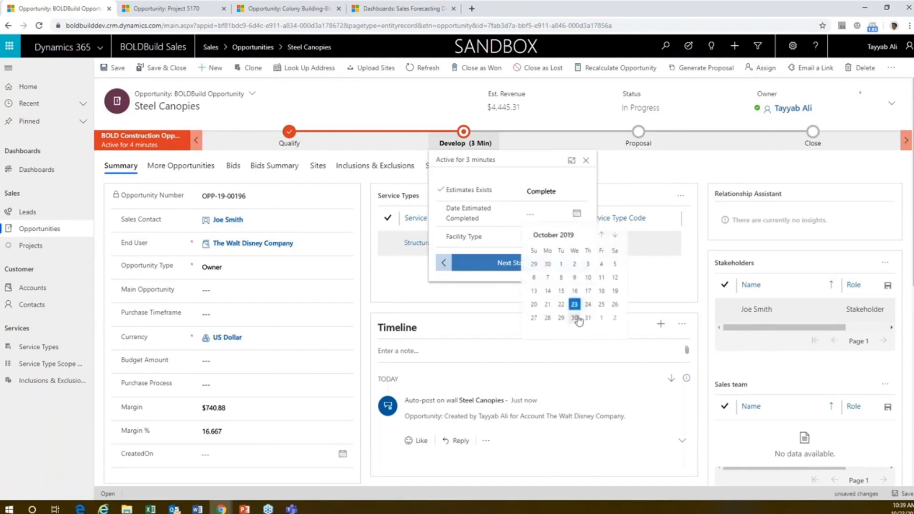
click(574, 305)
click(566, 238)
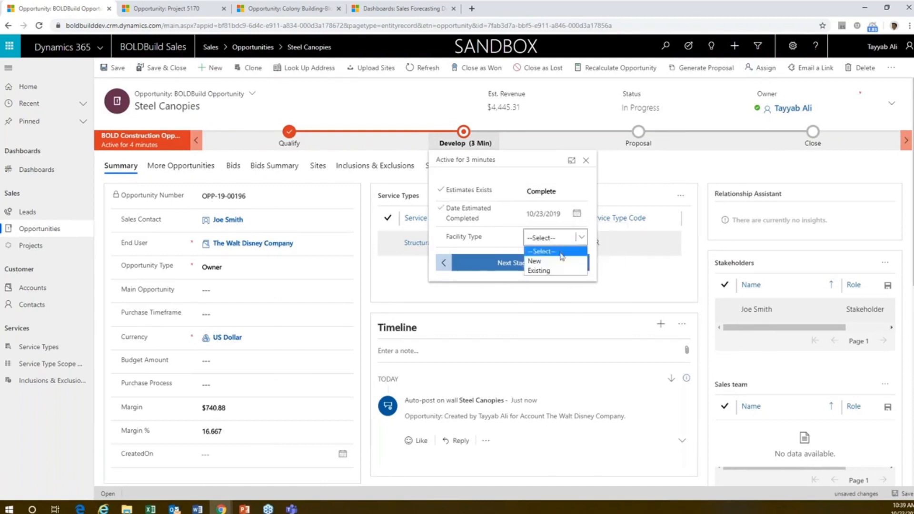
click(562, 256)
click(516, 264)
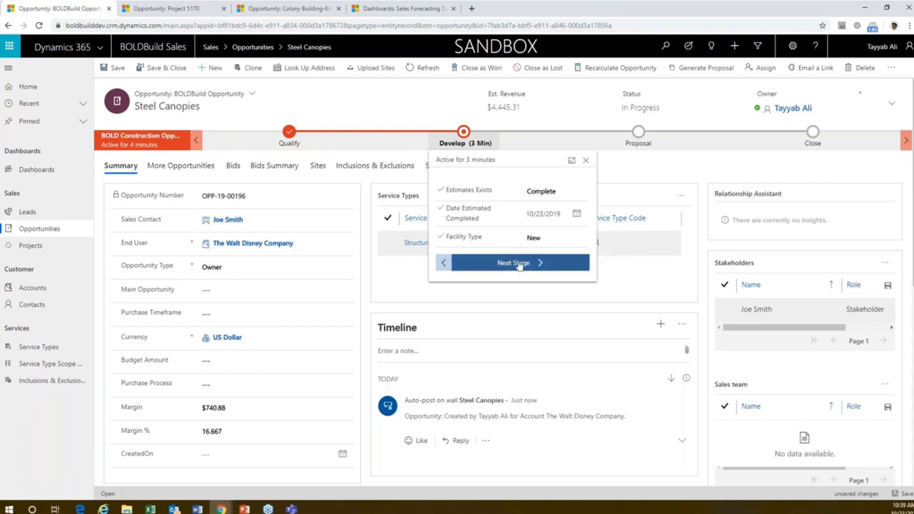
click(548, 265)
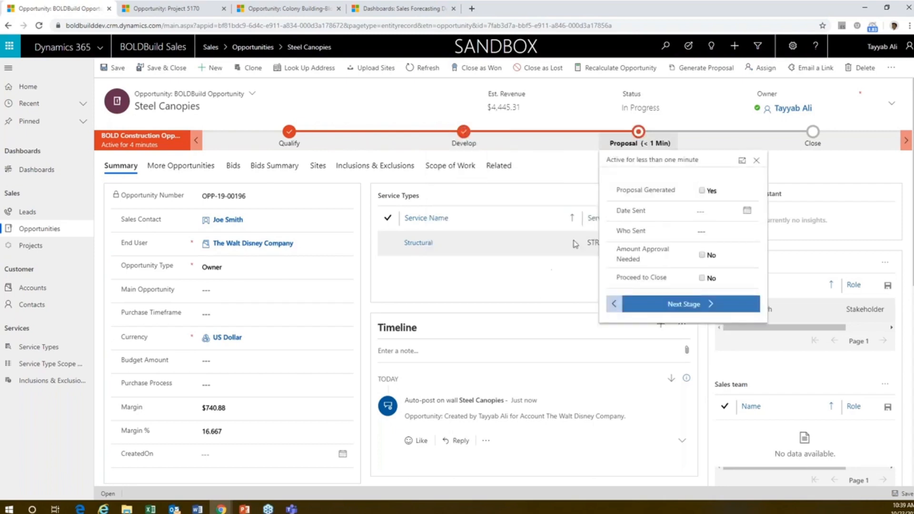
click(436, 103)
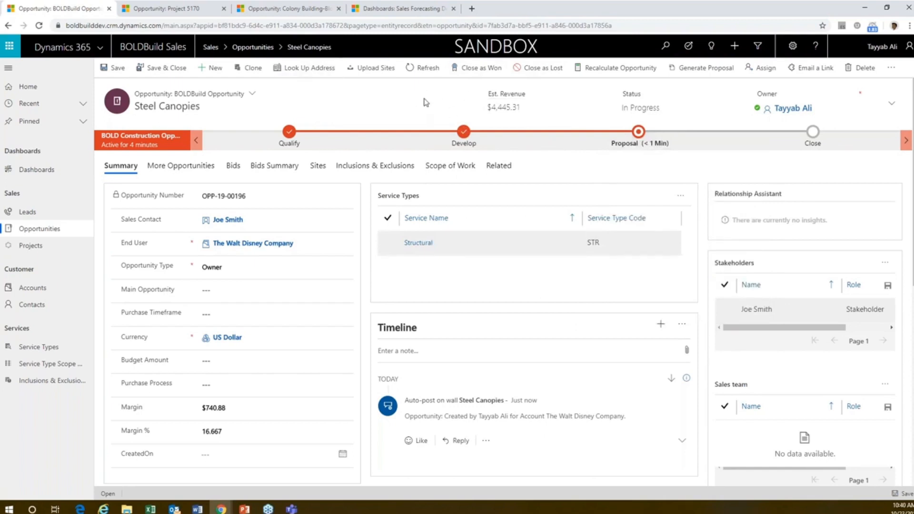
Step: Generate the proposal for the Steel Canopies opportunity and refresh the record
click(699, 72)
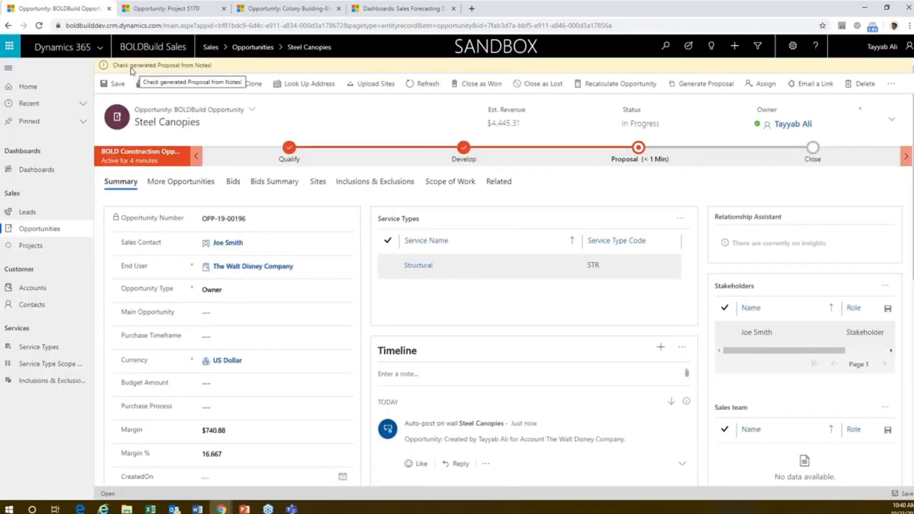
click(428, 84)
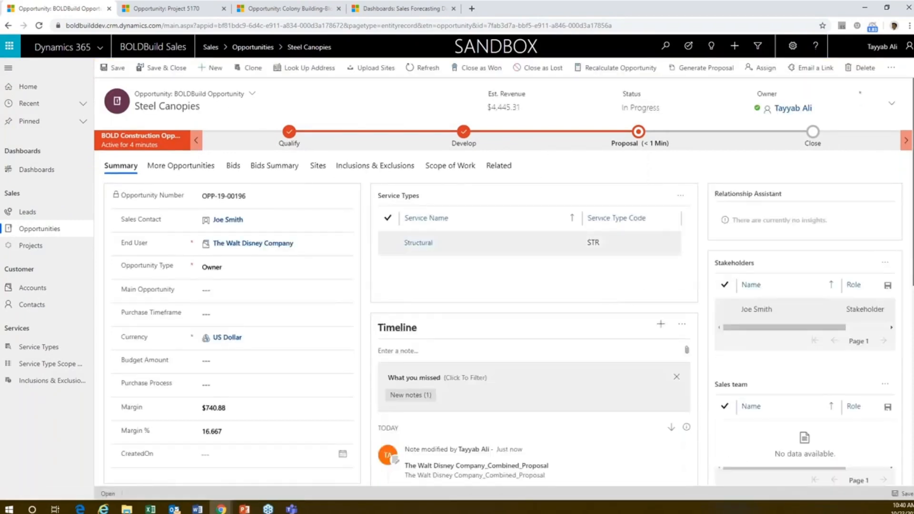
Step: Open The Walt Disney Company_Combined_Proposal attachment from the timeline in Word and review its site-specific pricing and scope of work
scroll(629, 384, down, 5)
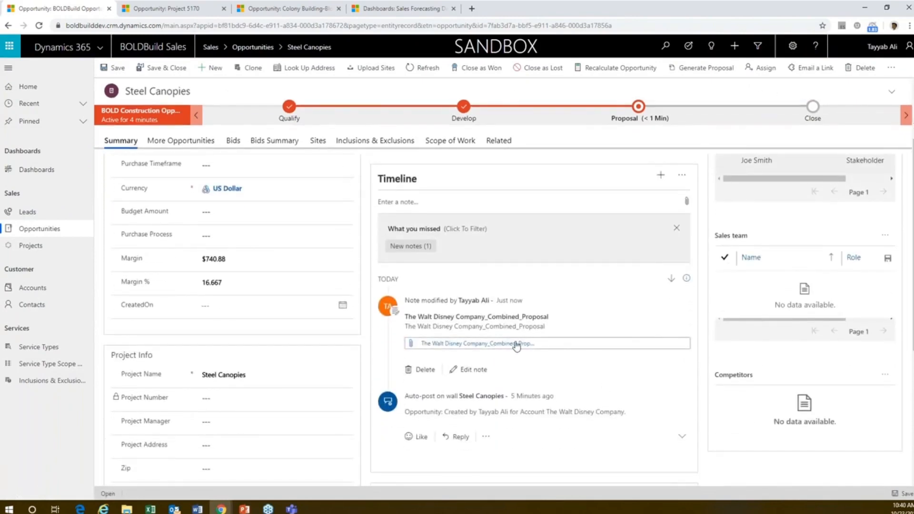
click(510, 344)
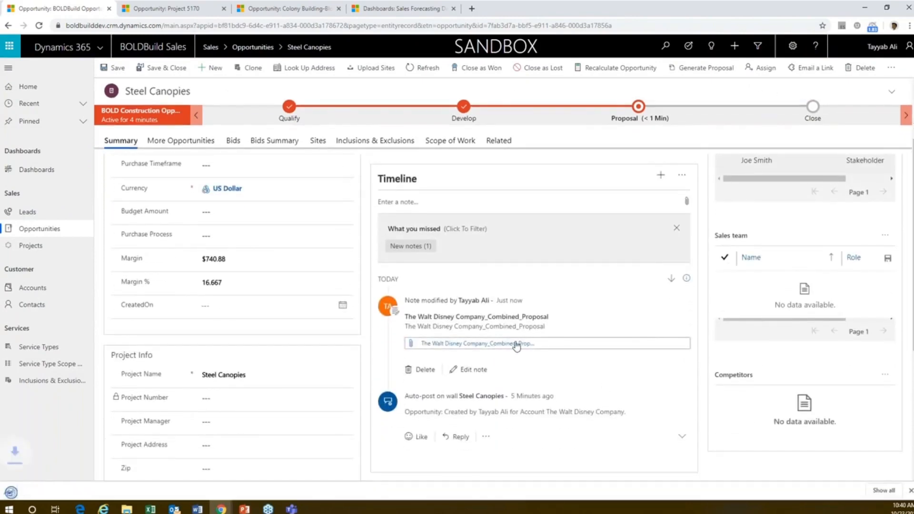
click(490, 343)
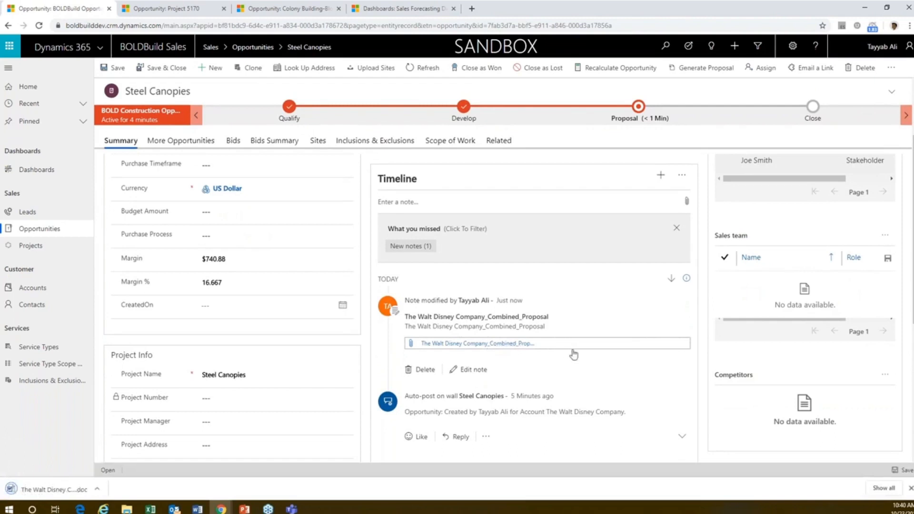
click(65, 493)
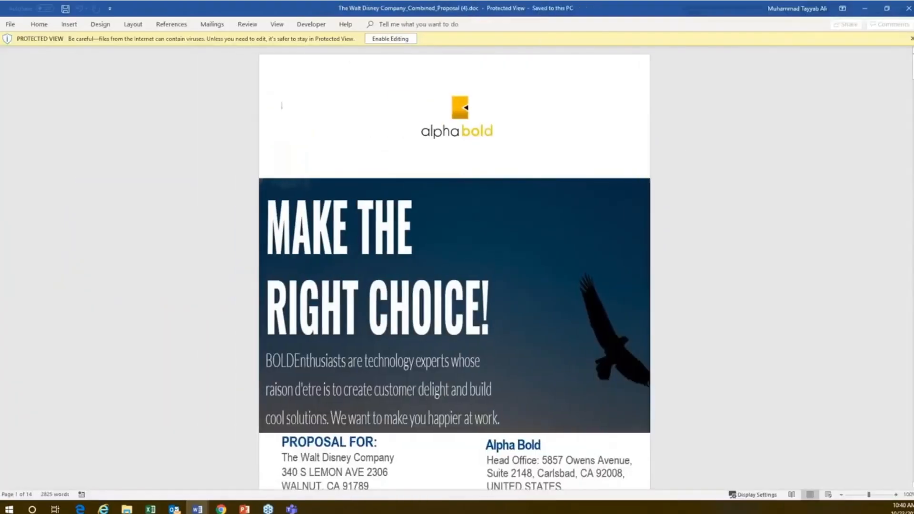
drag(913, 67, 913, 190)
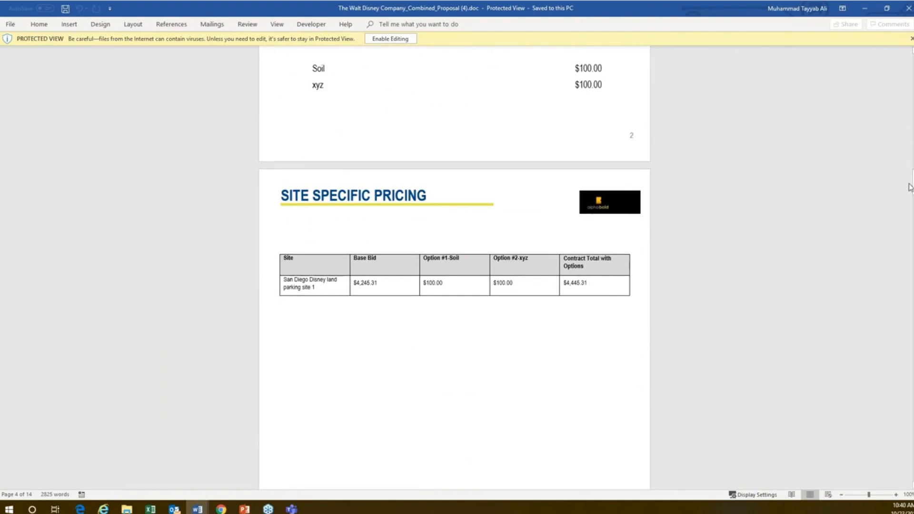
drag(913, 187, 912, 232)
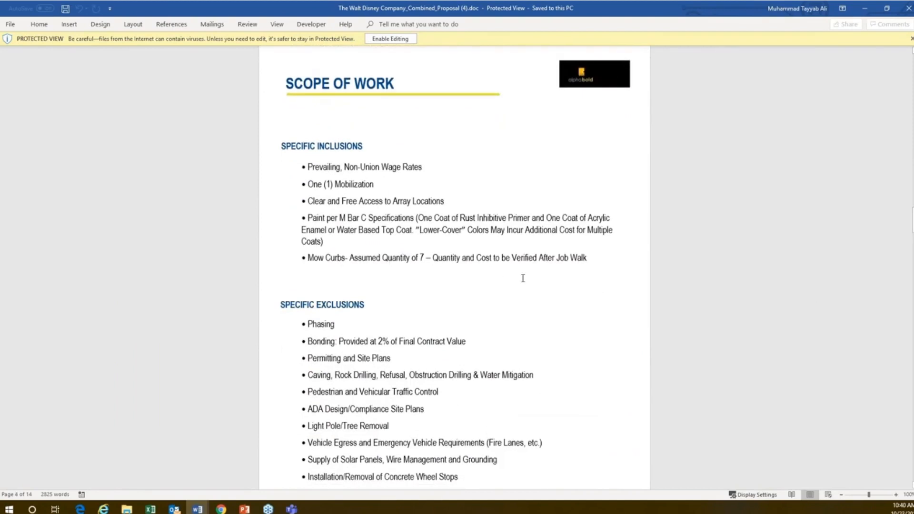
Step: Return to the opportunity in Dynamics 365 and review its Inclusions & Exclusions and Scope of Work records
drag(628, 50, 0, 115)
click(353, 142)
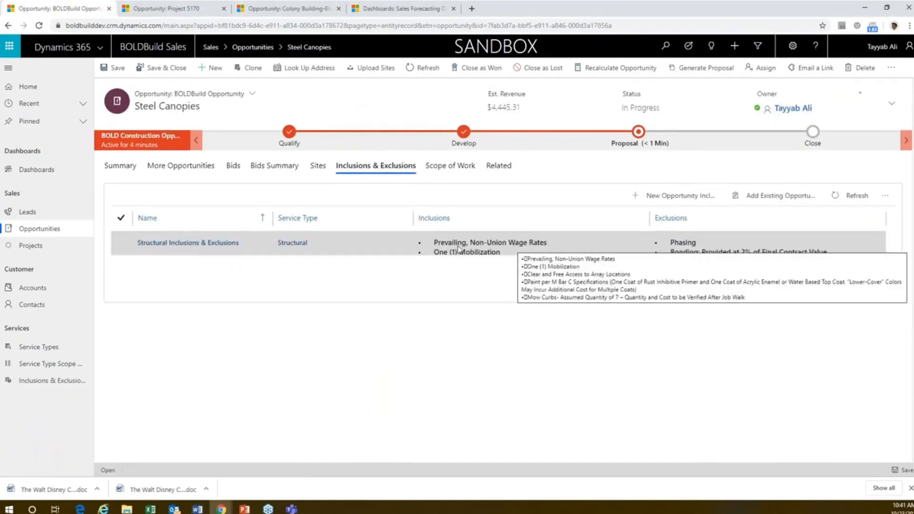
click(438, 171)
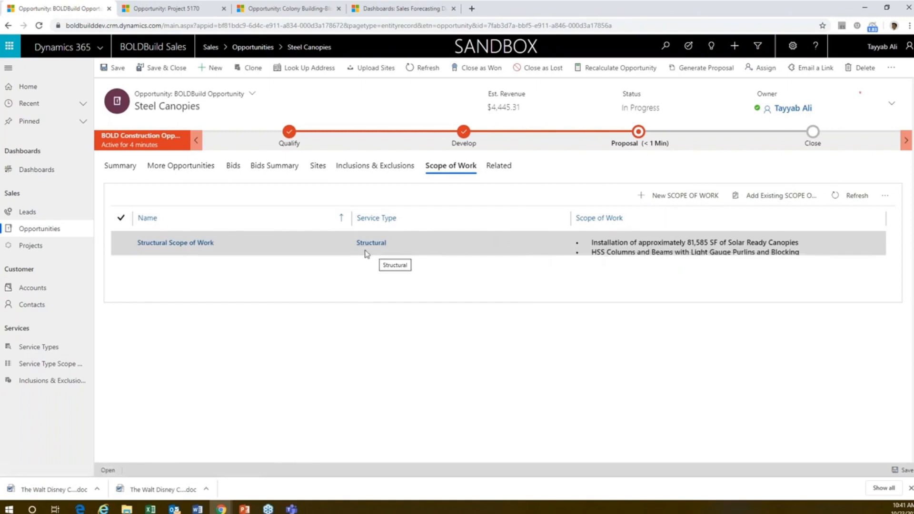
Step: In the Proposal stage, check Proposal Generated, Amount Approval Needed and Proceed to Close, set Date Sent to 10/23/2019, and advance to Close
click(638, 133)
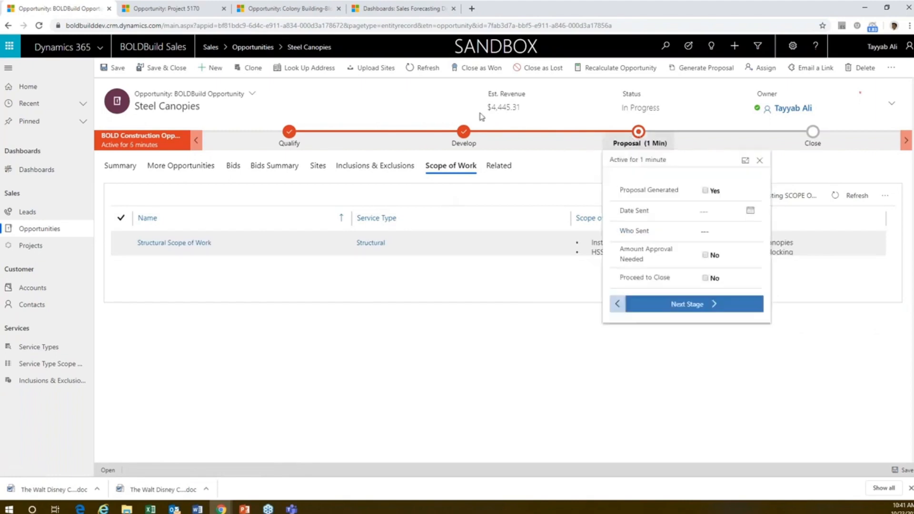
click(705, 192)
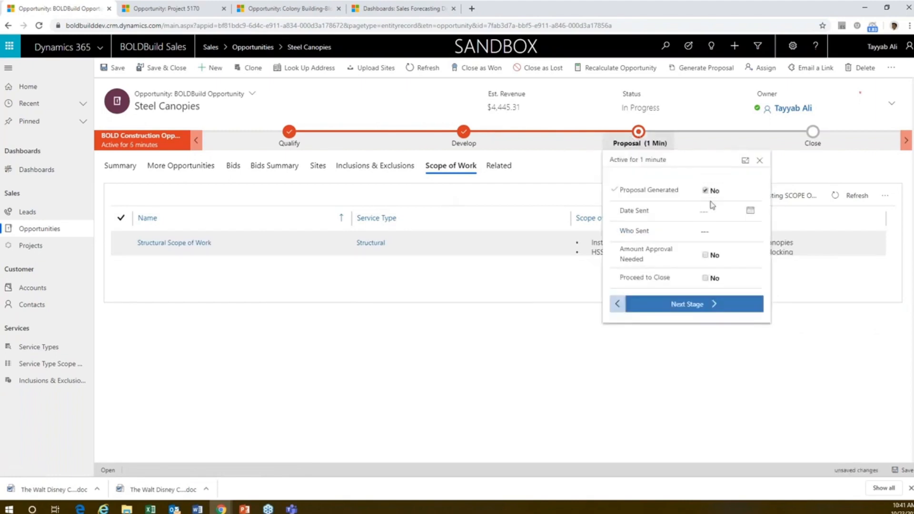
click(750, 211)
click(748, 305)
click(706, 257)
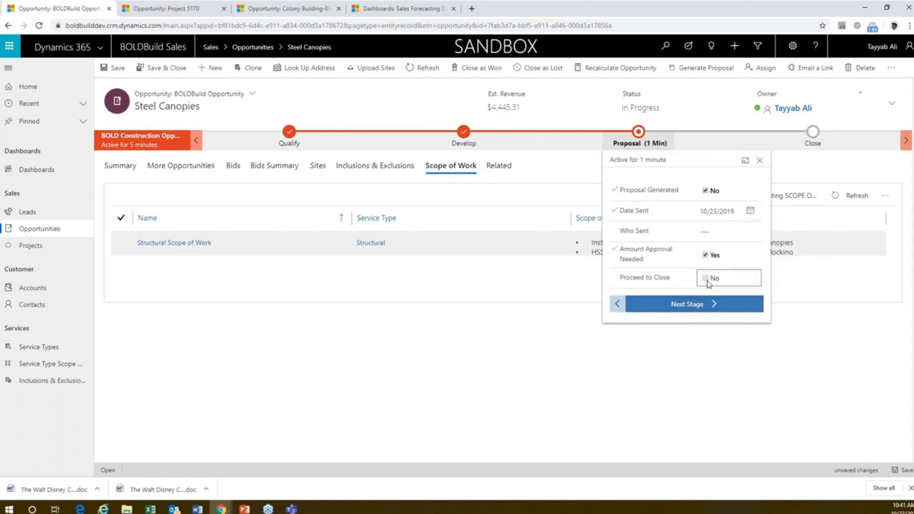
click(706, 279)
click(704, 304)
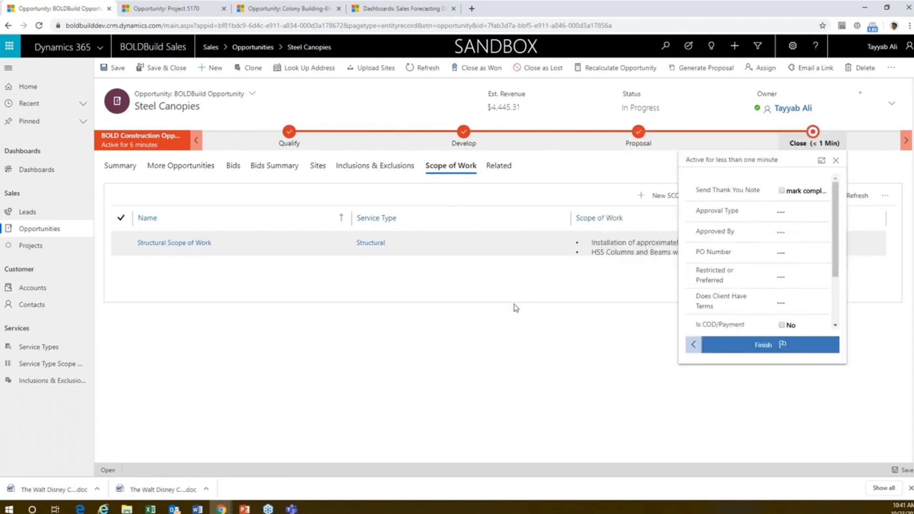
click(388, 123)
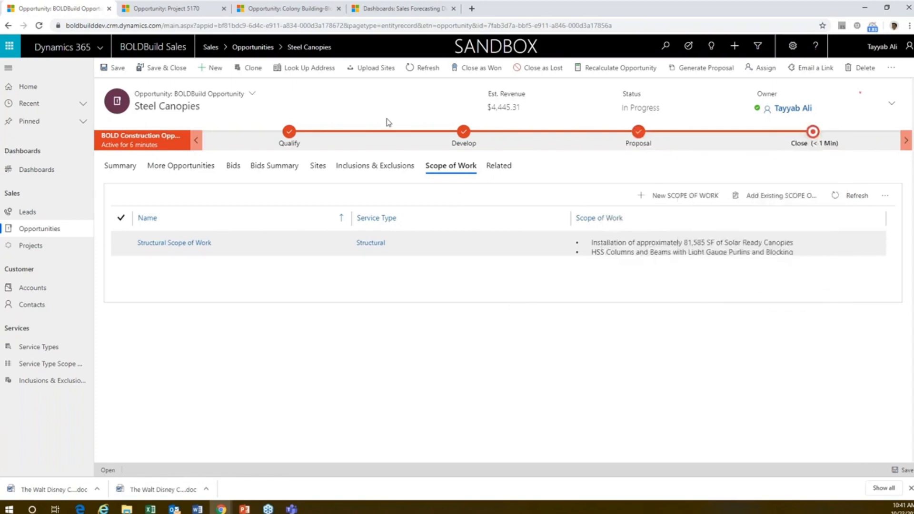